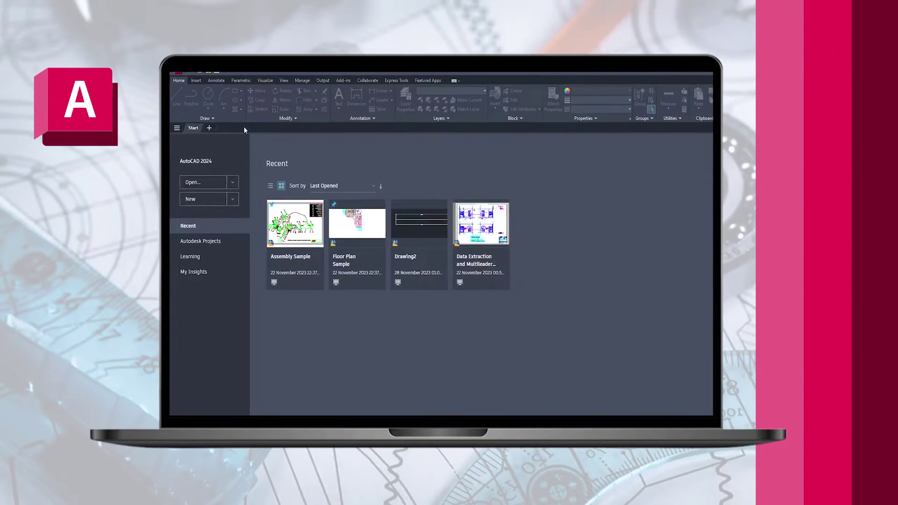
Step: Start a new drawing and set the length precision to 0.0 in its drawing units
{"action": "left_click", "coordinate": [208, 201]}
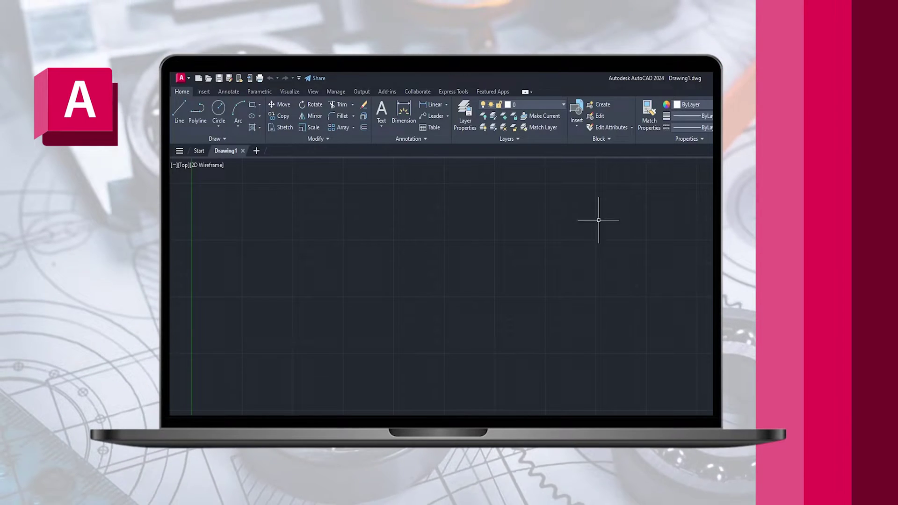
{"action": "left_click", "coordinate": [181, 78]}
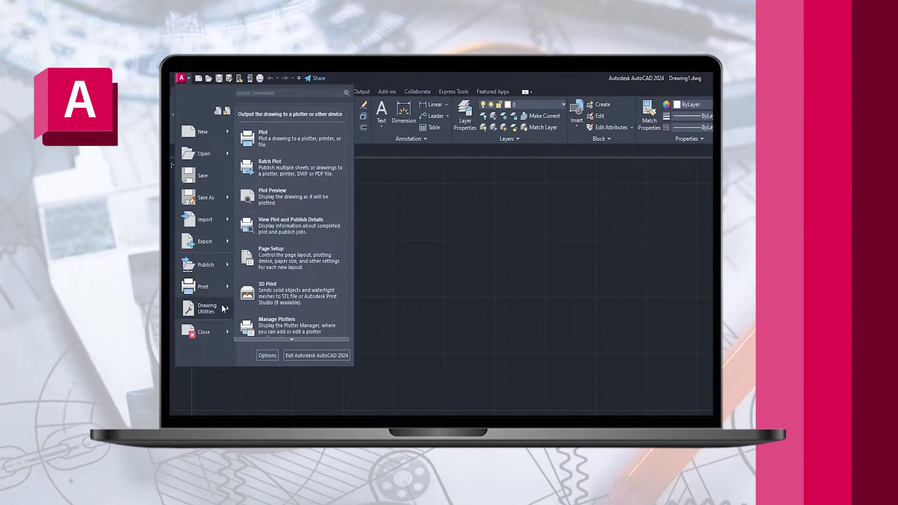
{"action": "key", "text": "Escape"}
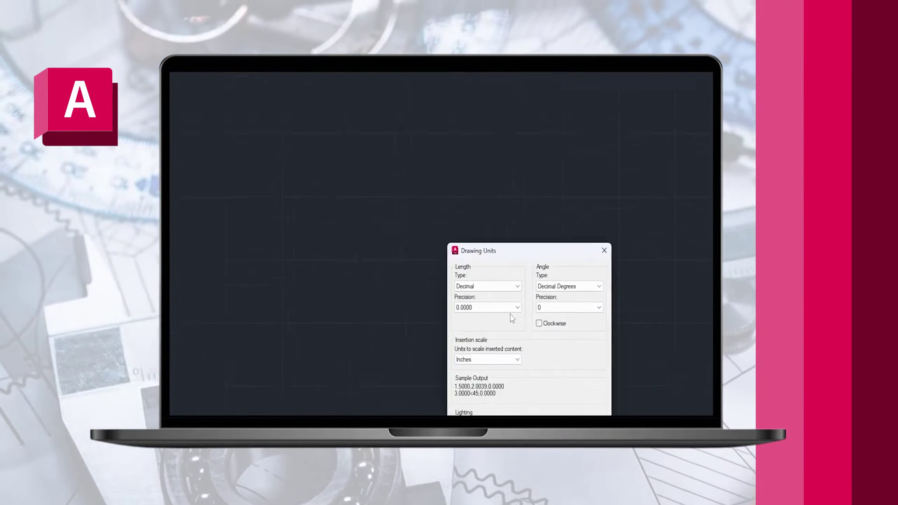
{"action": "left_click", "coordinate": [512, 307]}
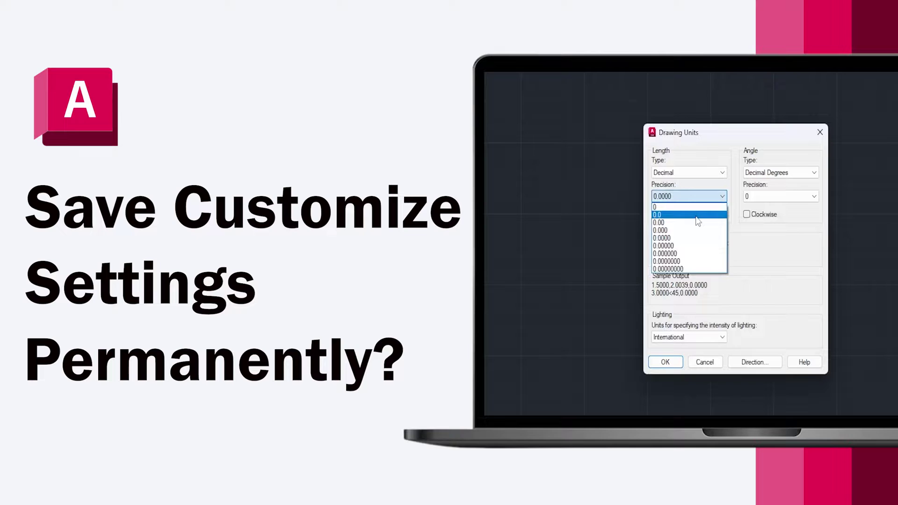
{"action": "left_click", "coordinate": [697, 215]}
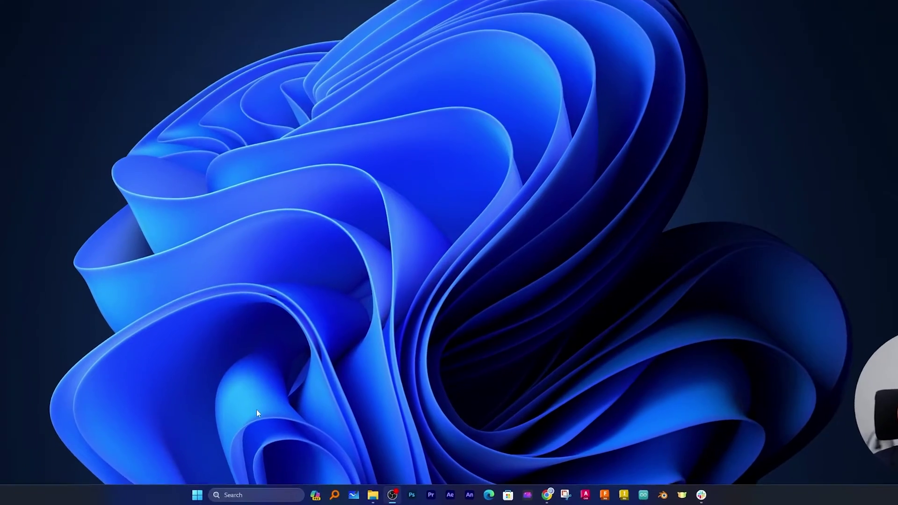
Step: Launch AutoCAD 2024 from the desktop and create a new blank drawing
{"action": "left_click", "coordinate": [197, 495]}
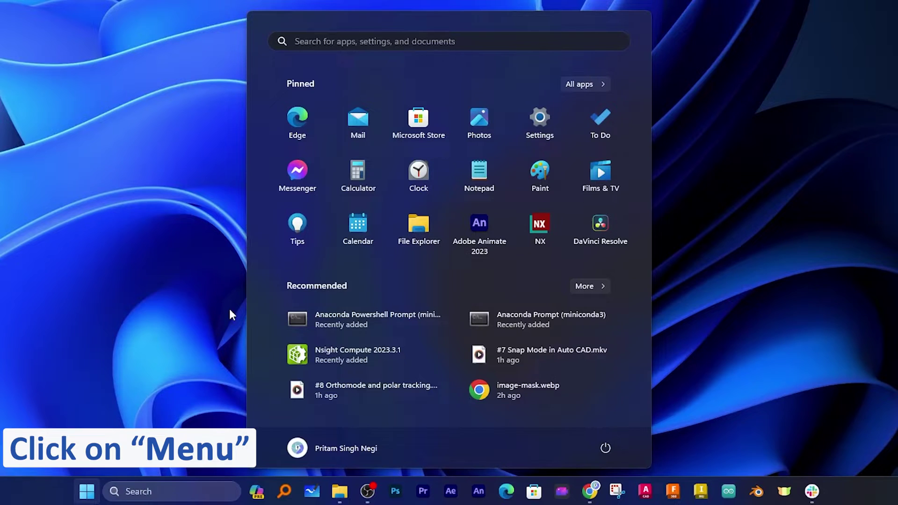
{"action": "type", "text": "au"}
{"action": "key", "text": "Return"}
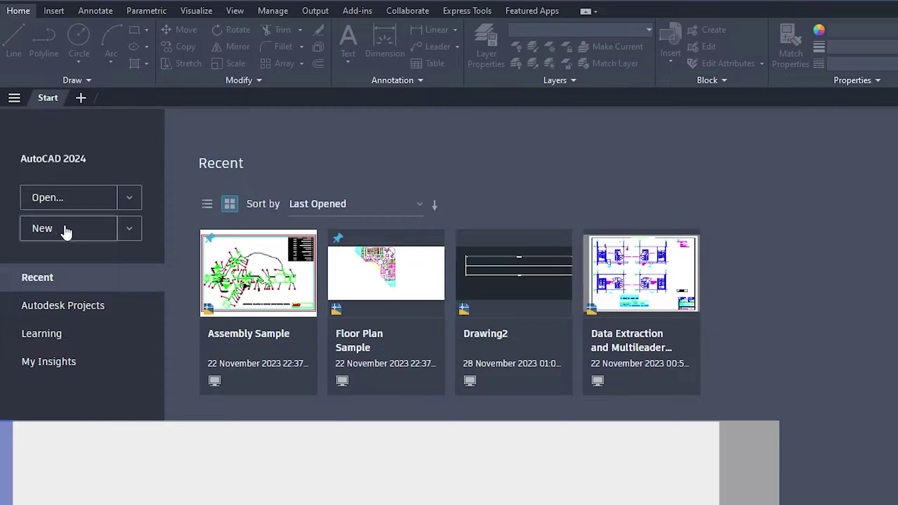
{"action": "left_click", "coordinate": [72, 233]}
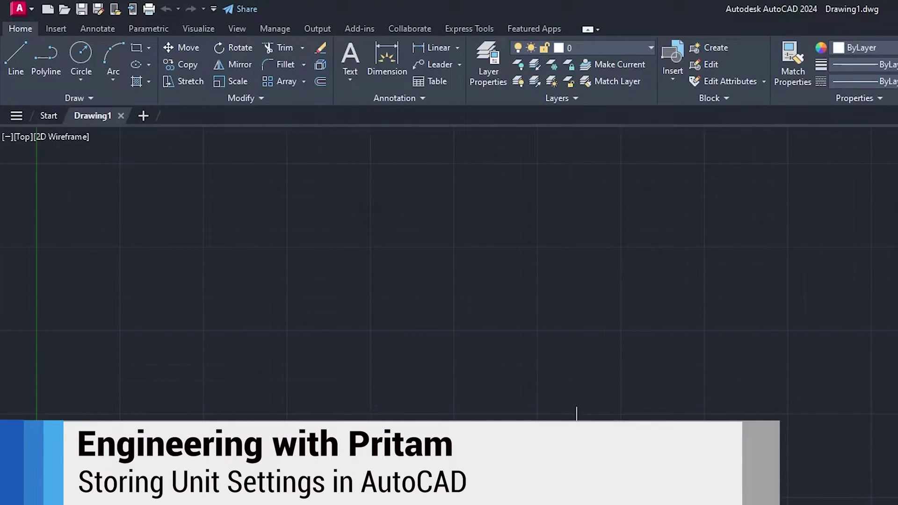
Step: In the drawing units settings, set the length type to Decimal with a precision of 0.0
{"action": "left_click", "coordinate": [19, 9]}
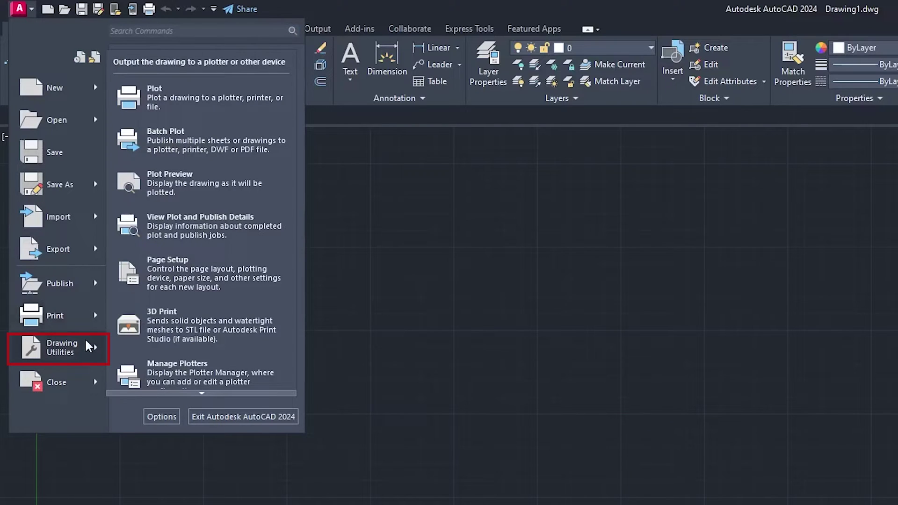
{"action": "mouse_move", "coordinate": [89, 348]}
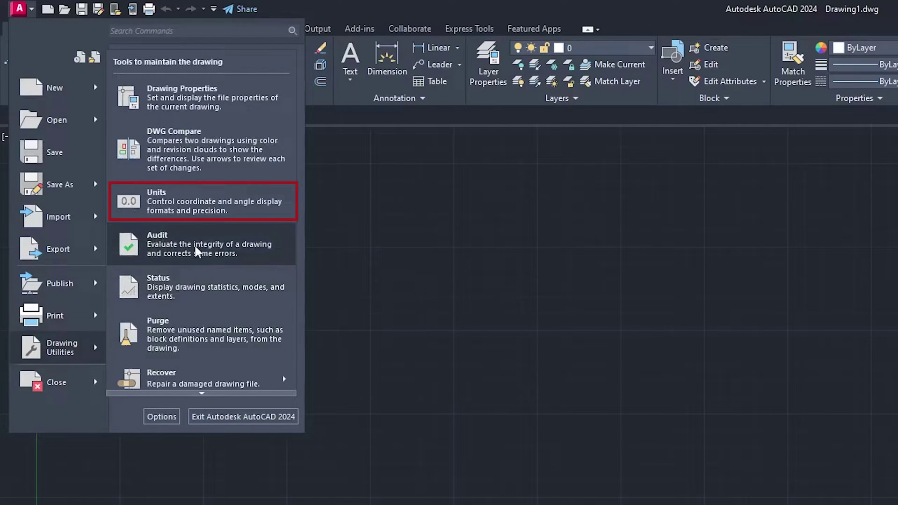
{"action": "left_click", "coordinate": [159, 198]}
{"action": "left_click", "coordinate": [380, 188]}
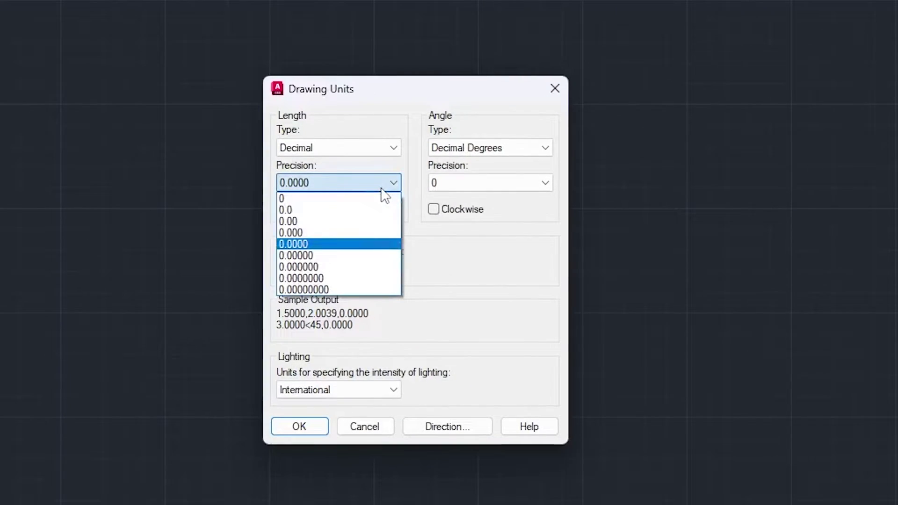
{"action": "left_click", "coordinate": [352, 210]}
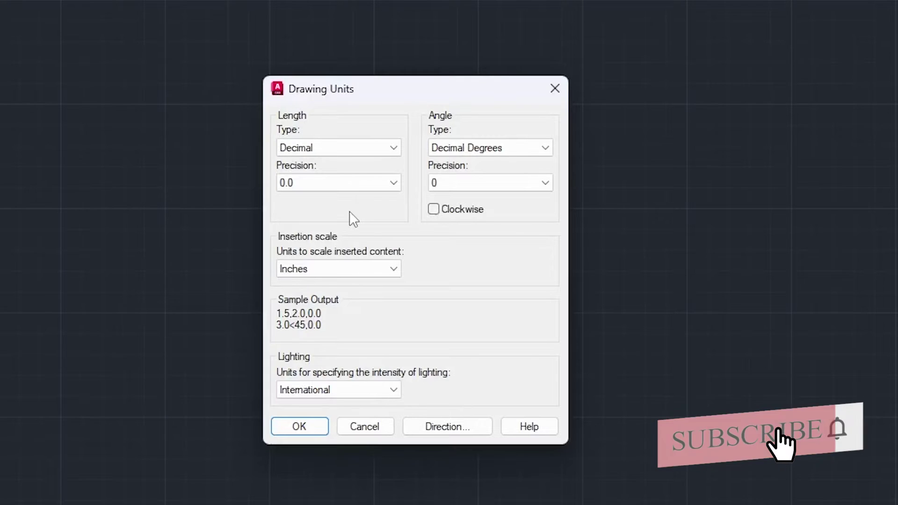
{"action": "left_click", "coordinate": [344, 186]}
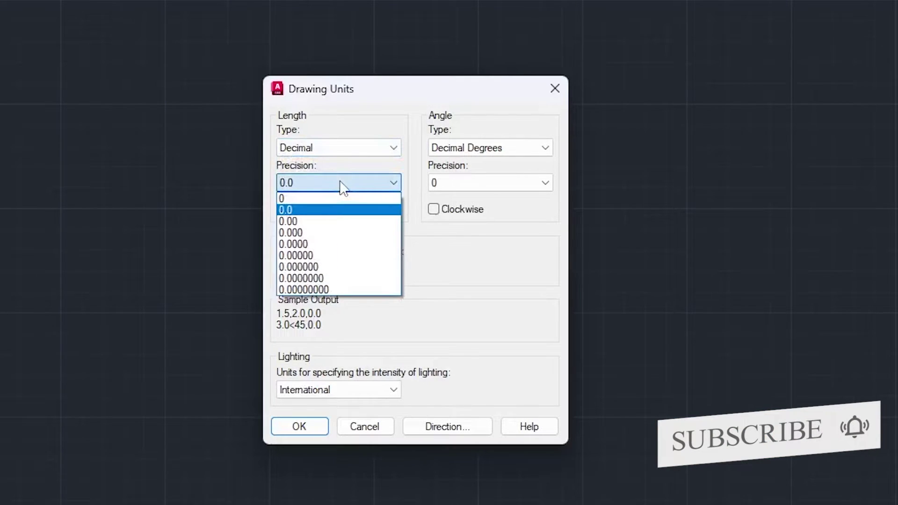
{"action": "left_click", "coordinate": [315, 210]}
{"action": "left_click", "coordinate": [380, 155]}
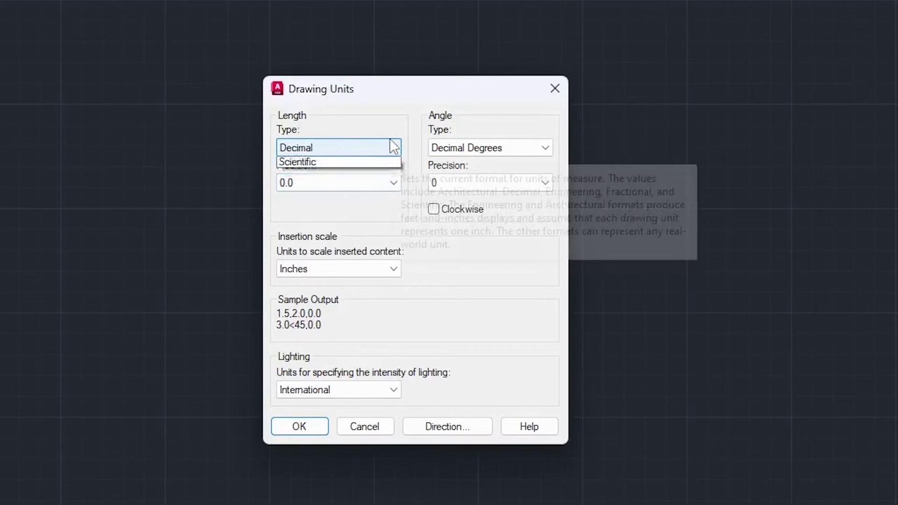
{"action": "left_click", "coordinate": [345, 147]}
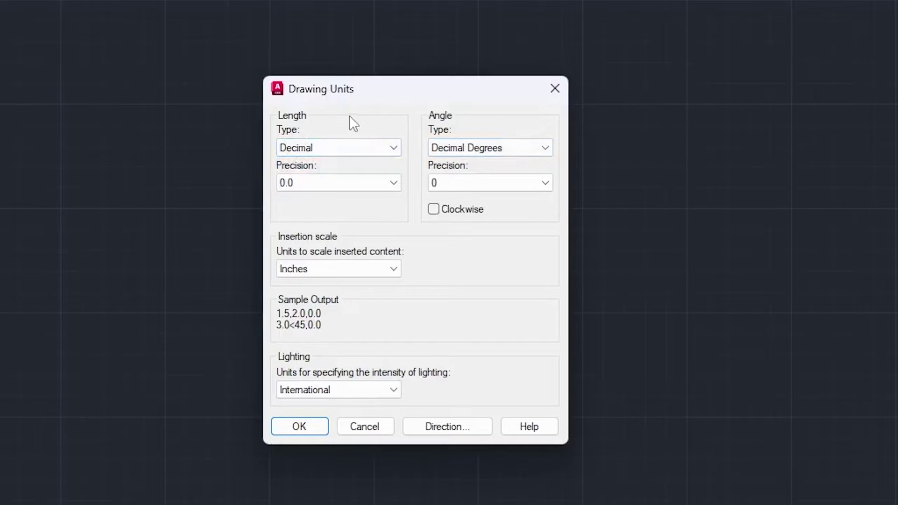
Step: Set the angle type to Decimal Degrees with a precision of 0.0
{"action": "left_click", "coordinate": [517, 147]}
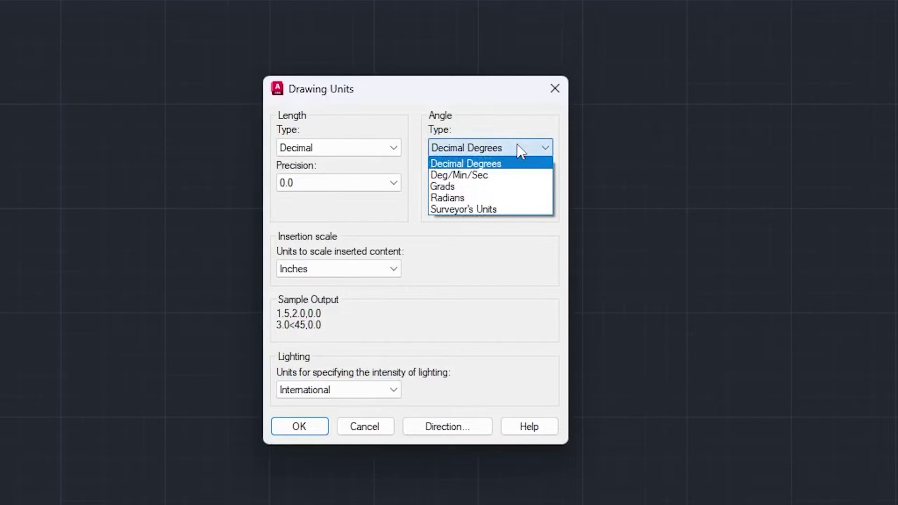
{"action": "left_click", "coordinate": [468, 164]}
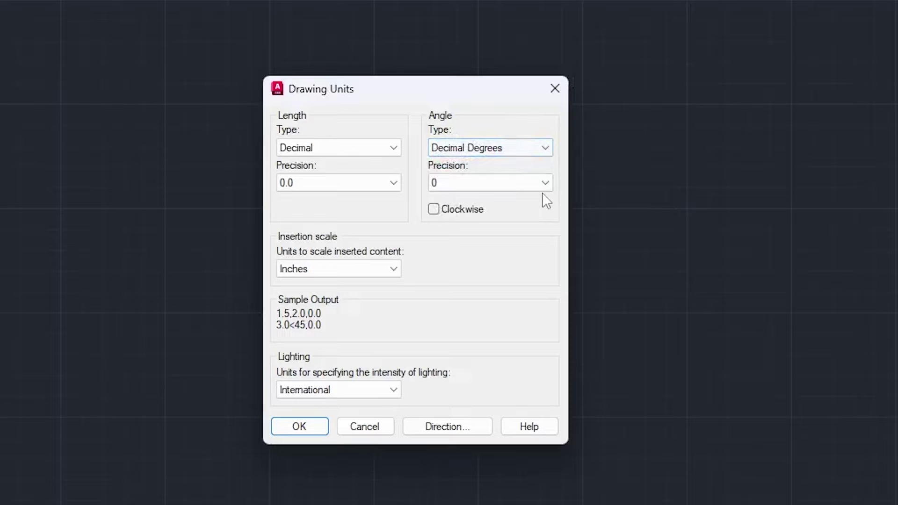
{"action": "left_click", "coordinate": [546, 183]}
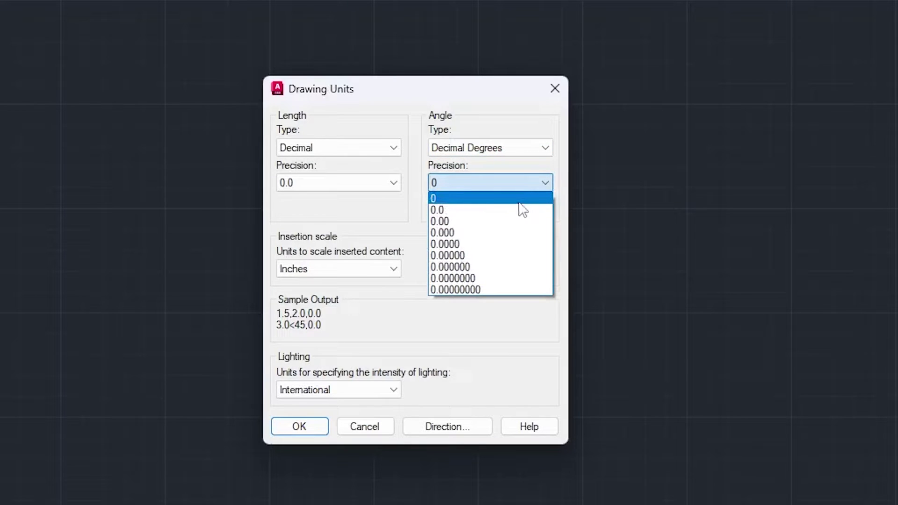
{"action": "left_click", "coordinate": [500, 209]}
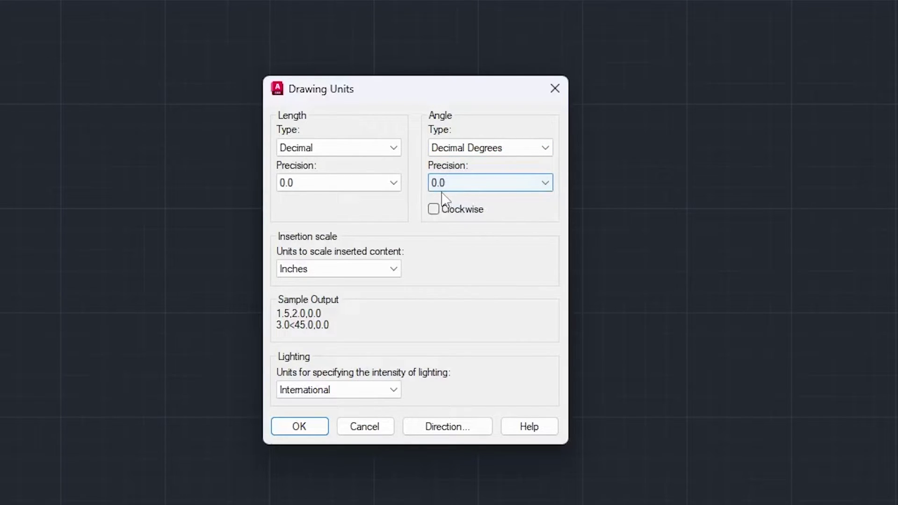
Step: Set the insertion scale units to Millimeters and apply the drawing units
{"action": "left_click", "coordinate": [372, 269]}
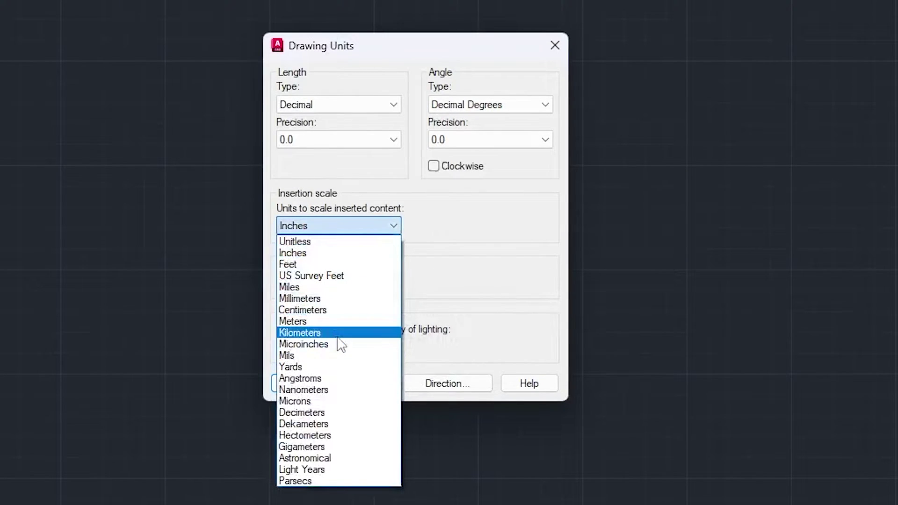
{"action": "left_click", "coordinate": [346, 299]}
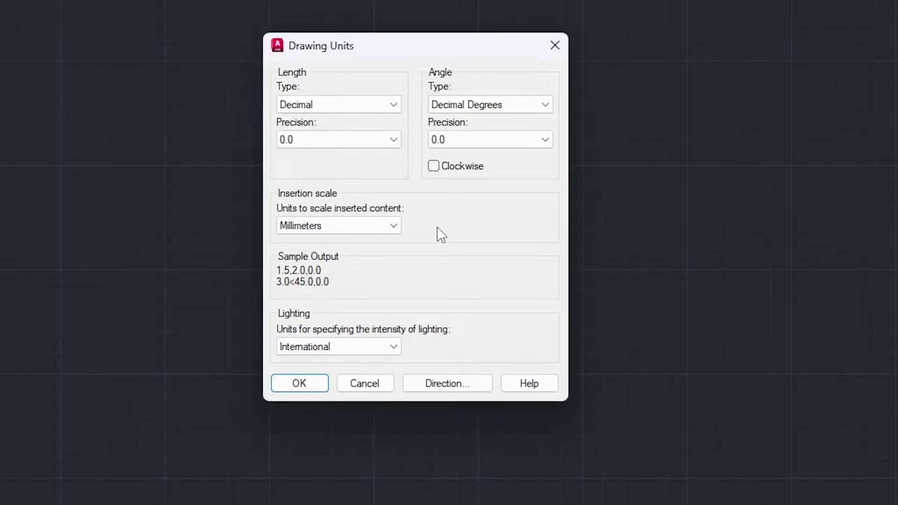
{"action": "left_click", "coordinate": [383, 143]}
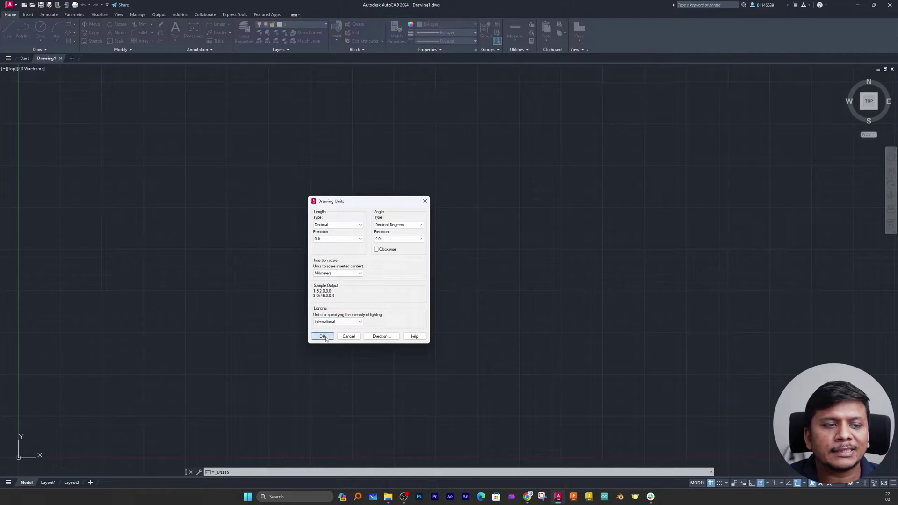
{"action": "left_click", "coordinate": [325, 337]}
Step: Draw a single line about 12.6 units long, sloping slightly downward to the right in the empty drawing
{"action": "key", "text": "l"}
{"action": "key", "text": "Return"}
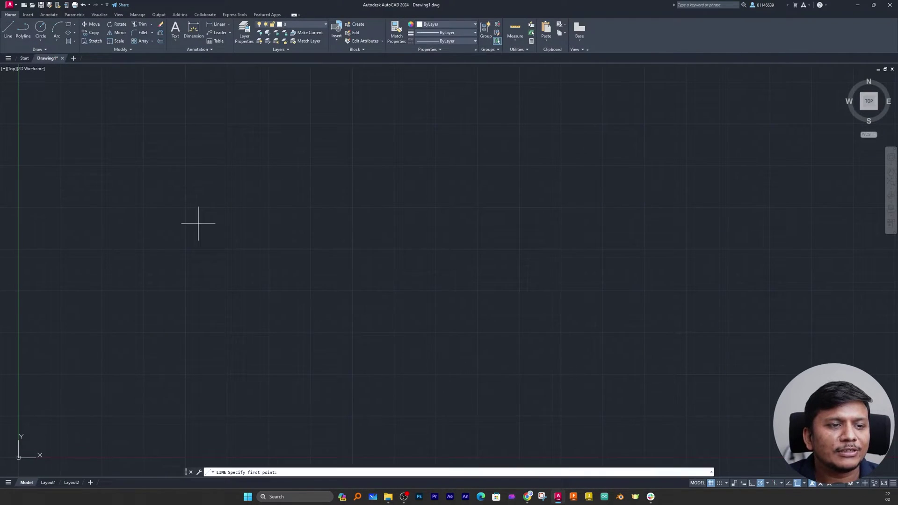
{"action": "left_click", "coordinate": [198, 224]}
{"action": "left_click", "coordinate": [405, 260]}
{"action": "key", "text": "Escape"}
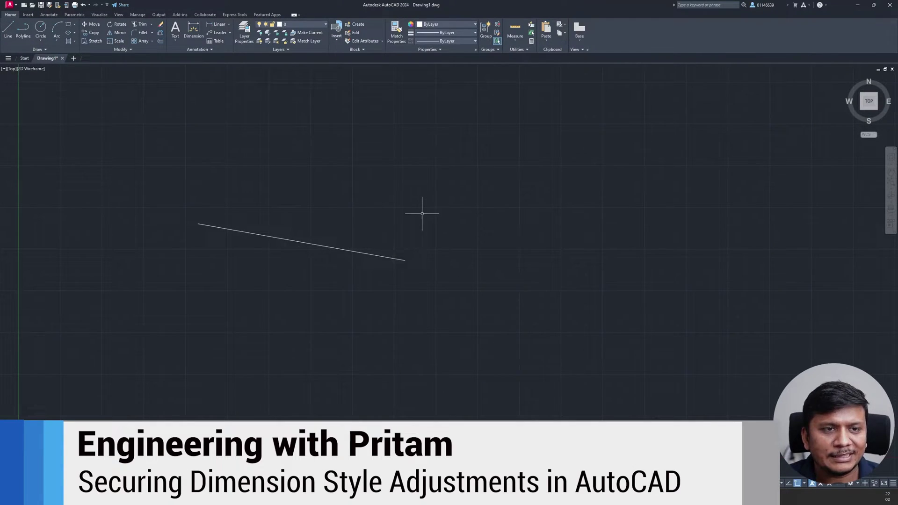
Step: Add an aligned dimension to the sloping line, placed above it
{"action": "type", "text": "dim"}
{"action": "key", "text": "Return"}
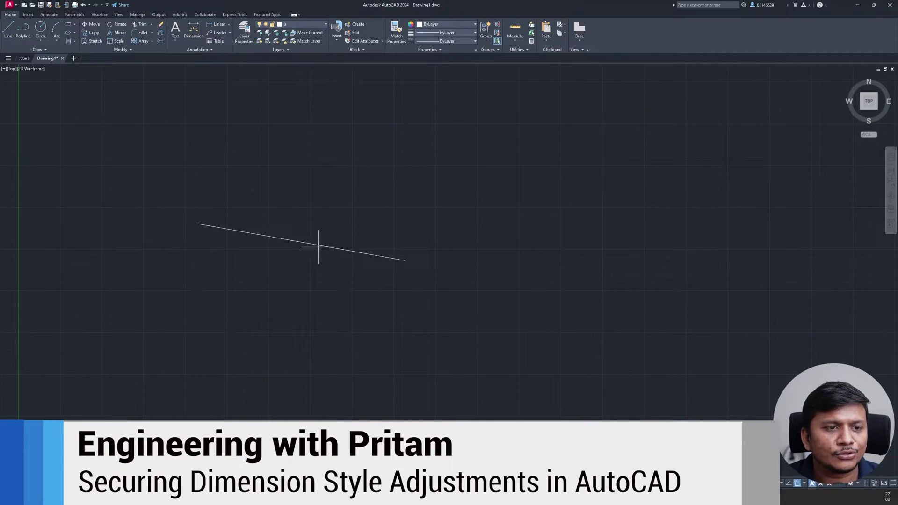
{"action": "left_click", "coordinate": [312, 215]}
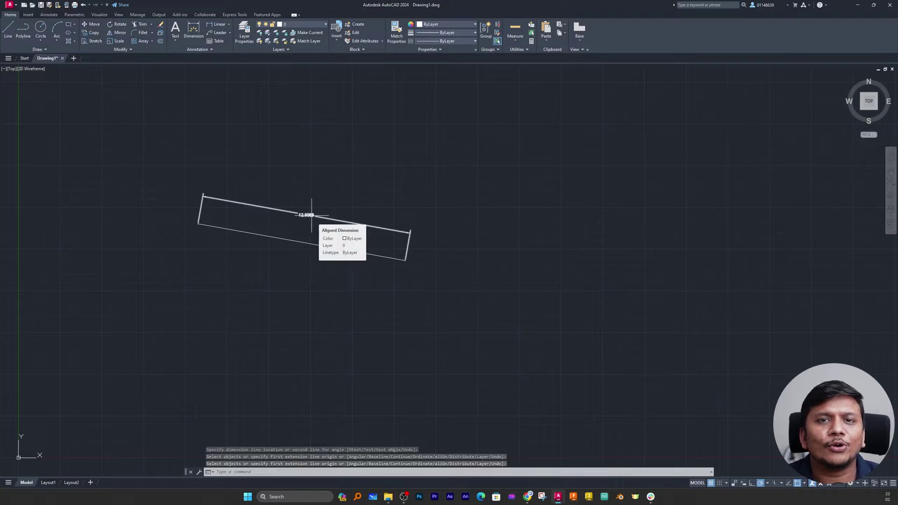
{"action": "key", "text": "Escape"}
Step: Modify the Standard dimension style so its linear primary units use a precision of 0.0
{"action": "type", "text": "DIM"}
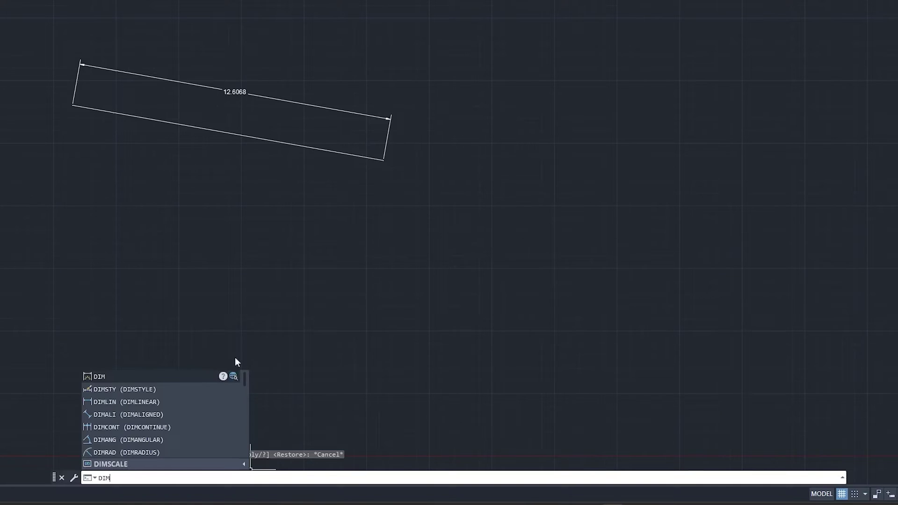
{"action": "type", "text": "St"}
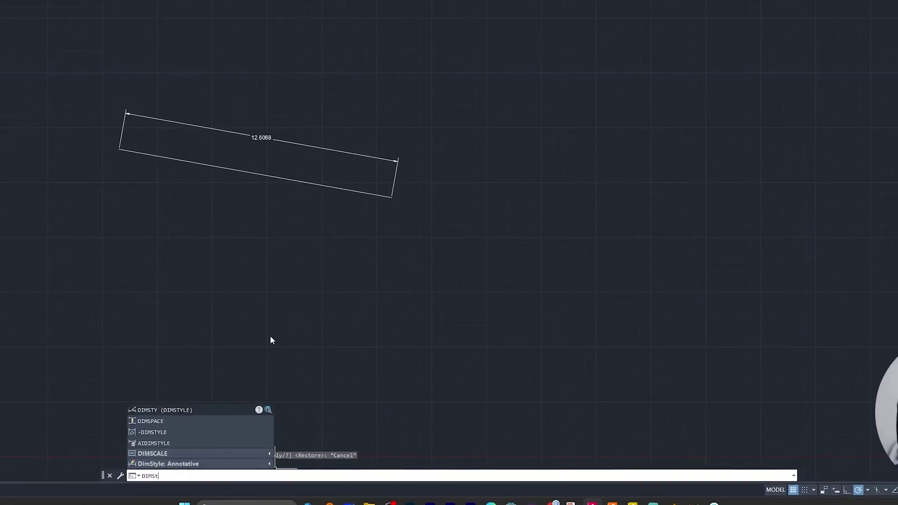
{"action": "key", "text": "Return"}
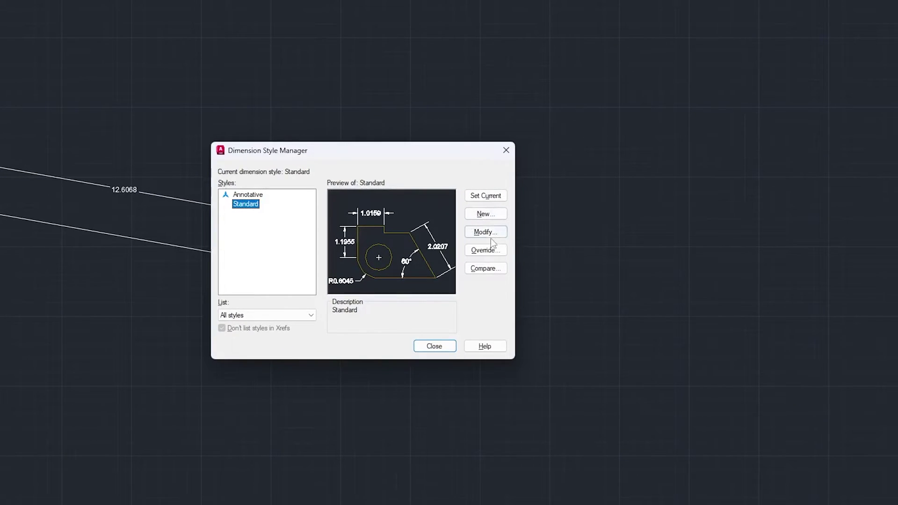
{"action": "left_click", "coordinate": [491, 232]}
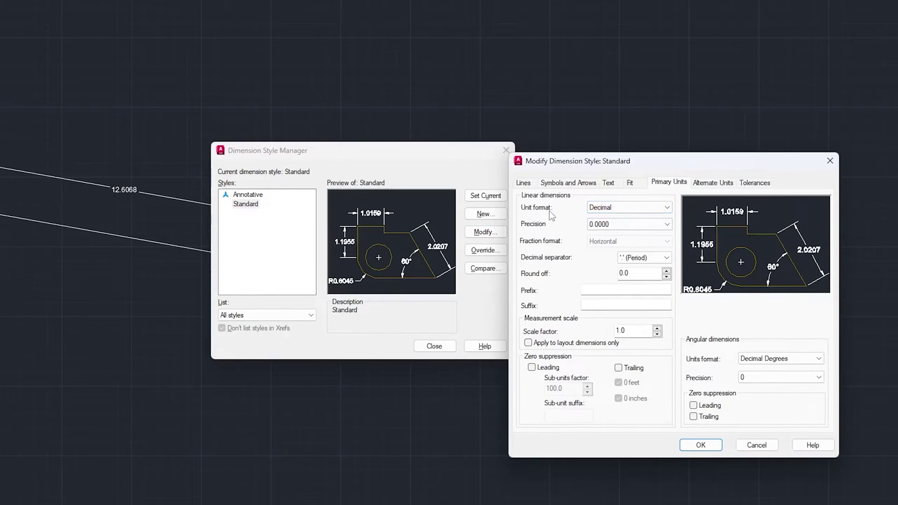
{"action": "left_click", "coordinate": [662, 225]}
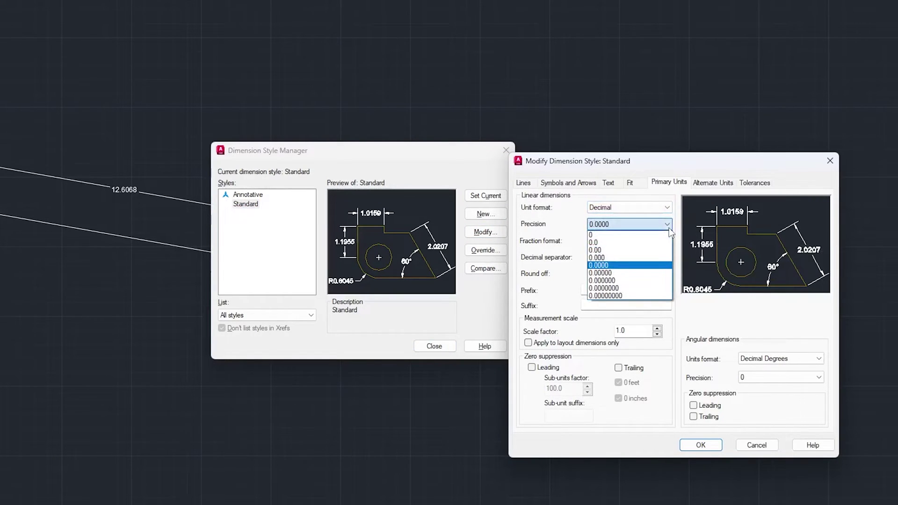
{"action": "left_click", "coordinate": [653, 244]}
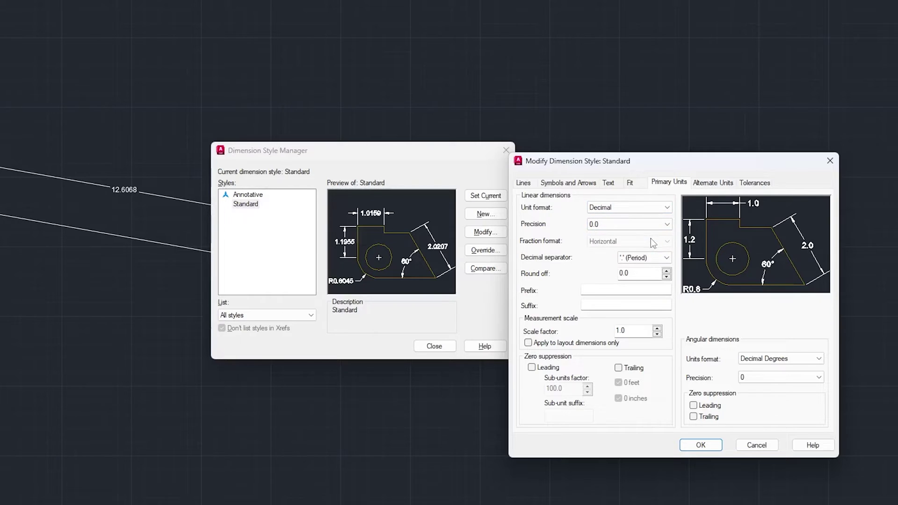
{"action": "left_click", "coordinate": [701, 446]}
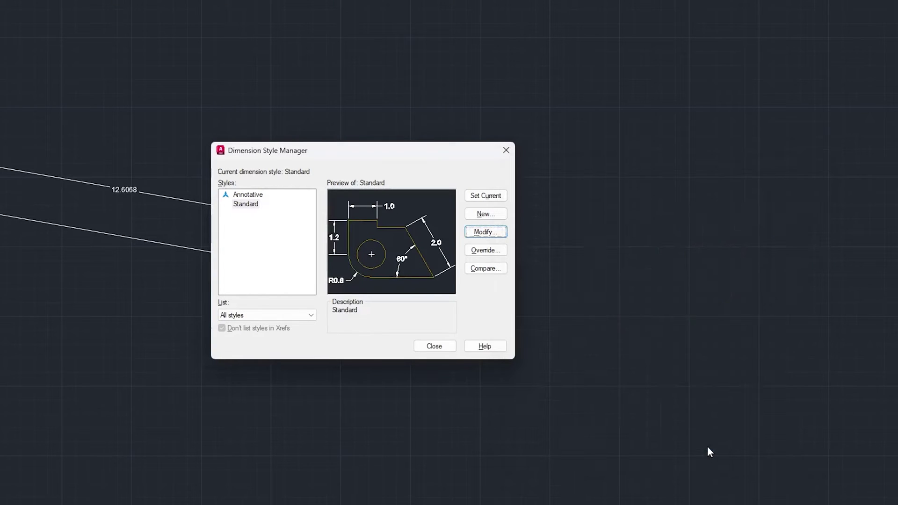
{"action": "left_click", "coordinate": [448, 348]}
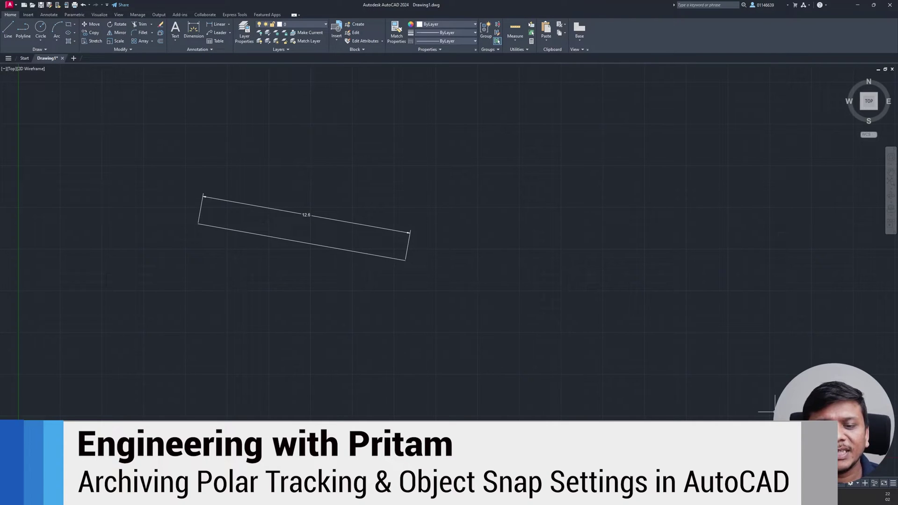
Step: Review the available polar tracking angles, including the 30, 60, 90, 120 option, and the object snap modes
{"action": "left_click", "coordinate": [767, 484]}
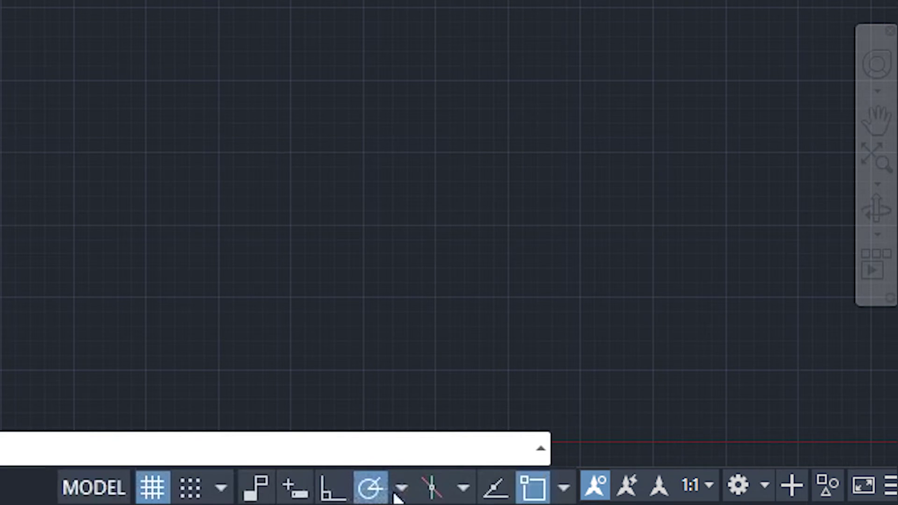
{"action": "left_click", "coordinate": [397, 494]}
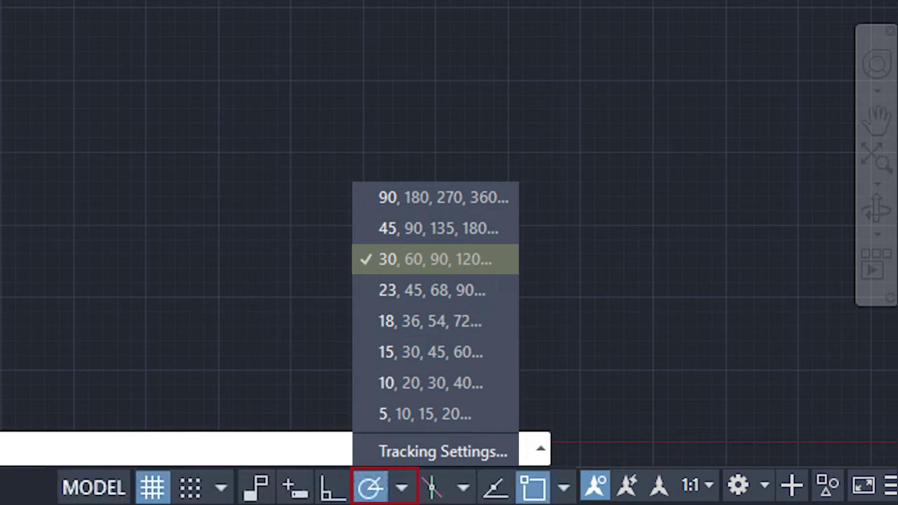
{"action": "left_click", "coordinate": [564, 490]}
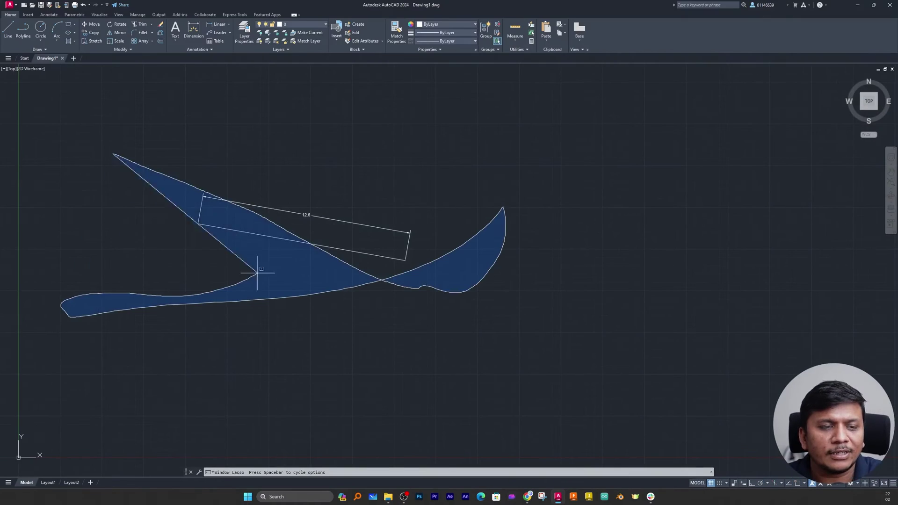
Step: Delete the sloping line and its aligned dimension so the drawing is empty
{"action": "mouse_move", "coordinate": [257, 270]}
{"action": "left_mouse_down"}
{"action": "mouse_move", "coordinate": [428, 181]}
{"action": "mouse_move", "coordinate": [461, 265]}
{"action": "left_mouse_up"}
{"action": "key", "text": "Delete"}
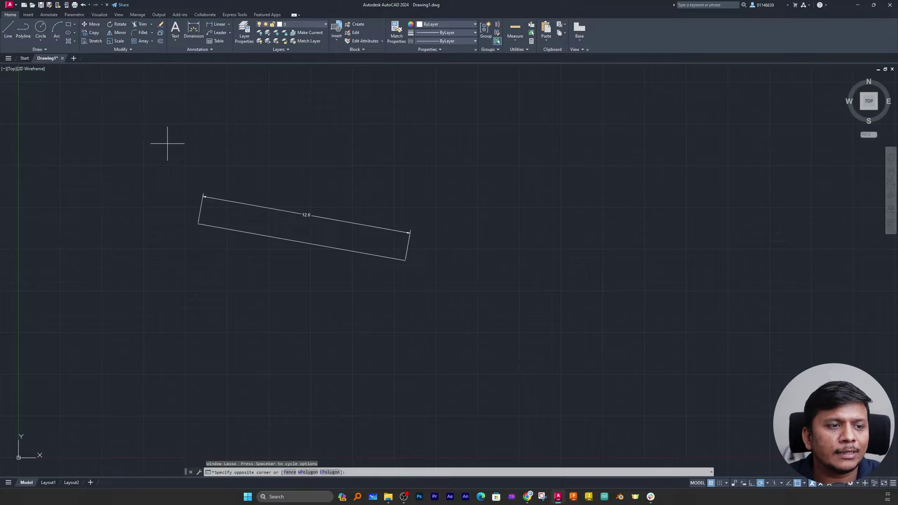
{"action": "mouse_move", "coordinate": [167, 144]}
{"action": "left_mouse_down"}
{"action": "mouse_move", "coordinate": [274, 184]}
{"action": "mouse_move", "coordinate": [420, 186]}
{"action": "mouse_move", "coordinate": [479, 246]}
{"action": "mouse_move", "coordinate": [459, 300]}
{"action": "mouse_move", "coordinate": [230, 312]}
{"action": "mouse_move", "coordinate": [168, 194]}
{"action": "mouse_move", "coordinate": [192, 169]}
{"action": "left_mouse_up"}
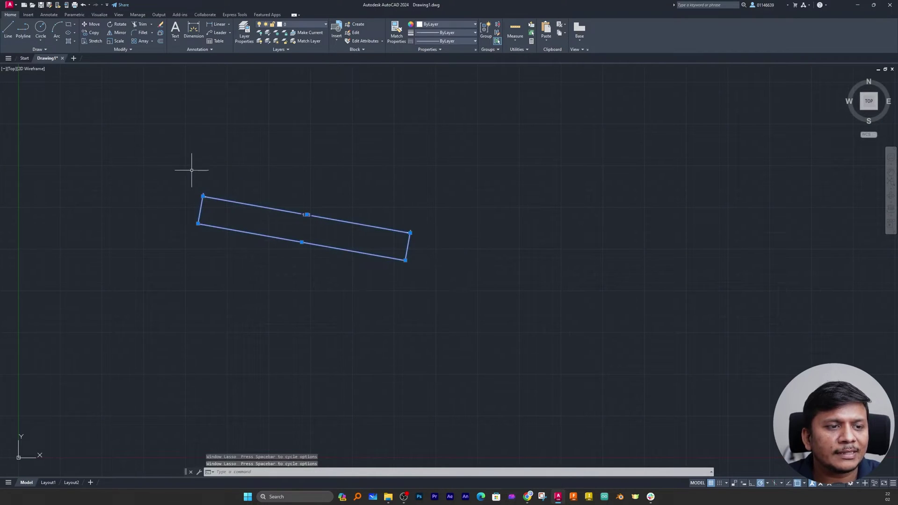
{"action": "key", "text": "Delete"}
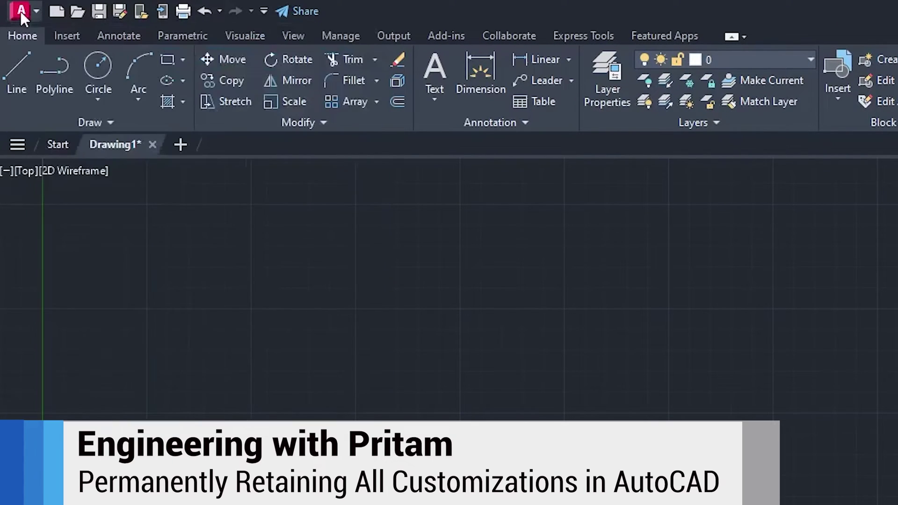
Step: Save the empty drawing as an AutoCAD Drawing Template (*.dwt) named My DWG in the Template folder
{"action": "left_click", "coordinate": [21, 11]}
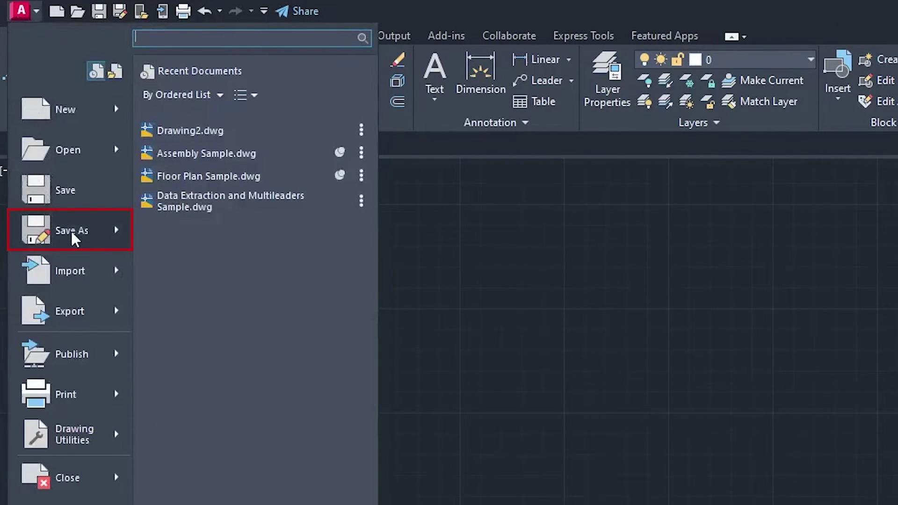
{"action": "left_click", "coordinate": [74, 237]}
{"action": "left_click", "coordinate": [532, 342]}
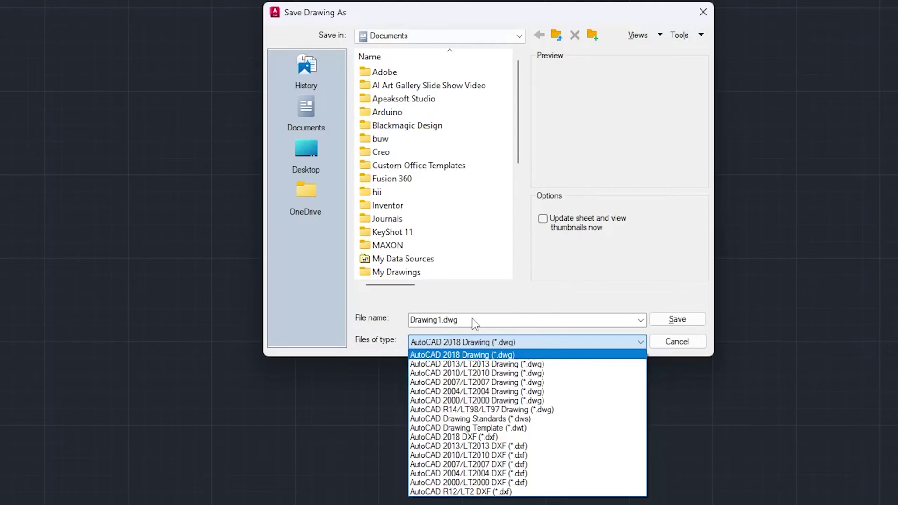
{"action": "left_click", "coordinate": [557, 429]}
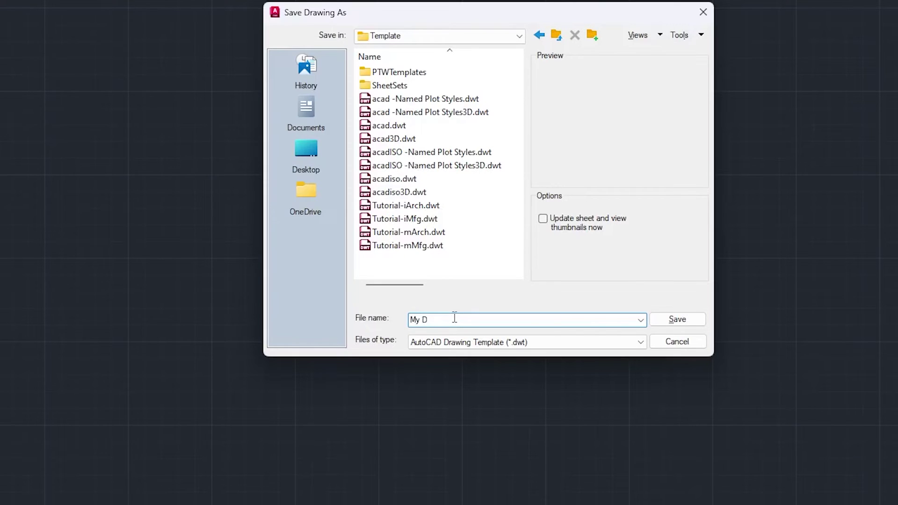
{"action": "left_click", "coordinate": [678, 319]}
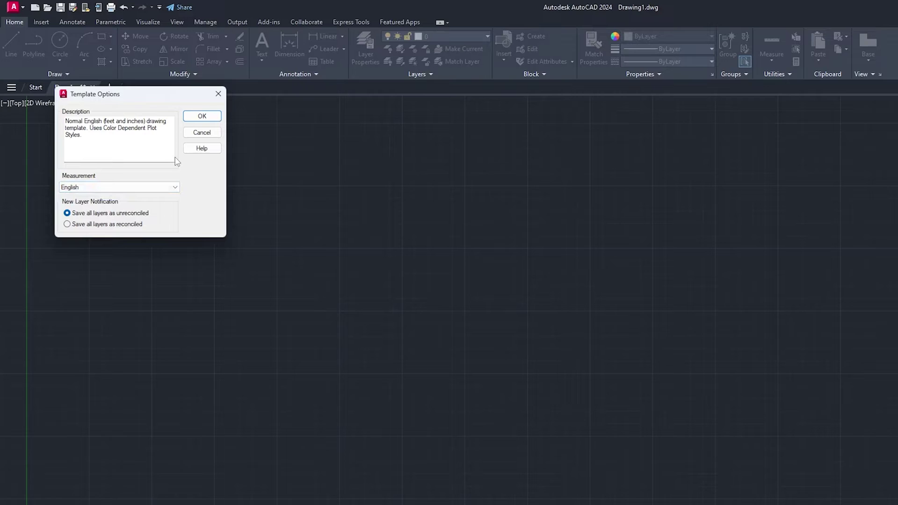
Step: Set the template's measurement to Metric and accept the template options
{"action": "left_click", "coordinate": [144, 188]}
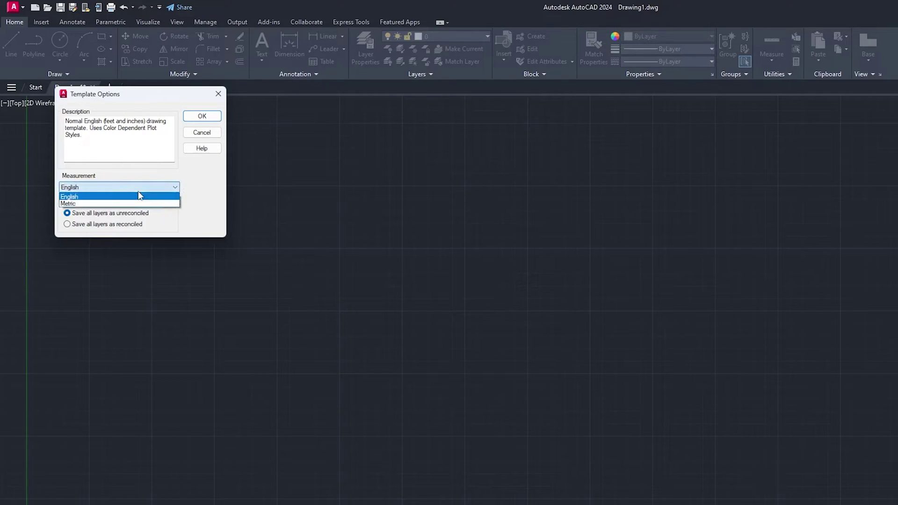
{"action": "left_click", "coordinate": [78, 204]}
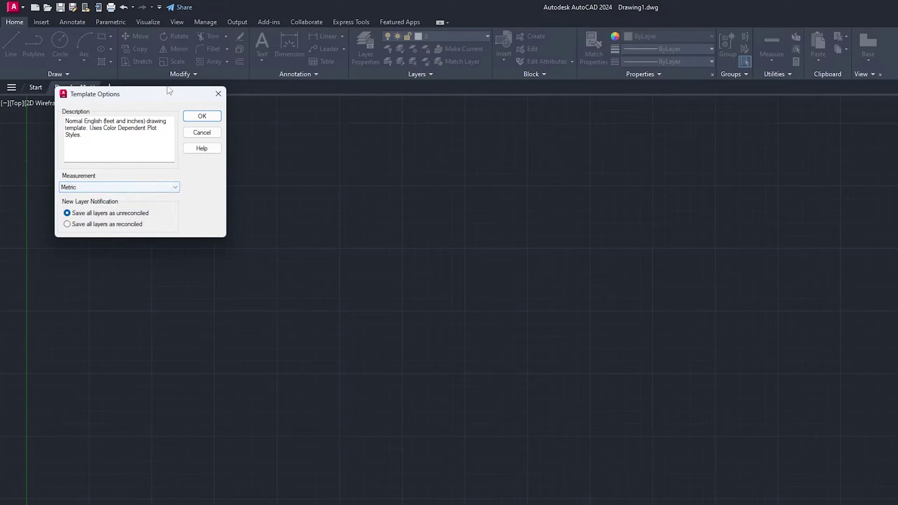
{"action": "left_click", "coordinate": [204, 119]}
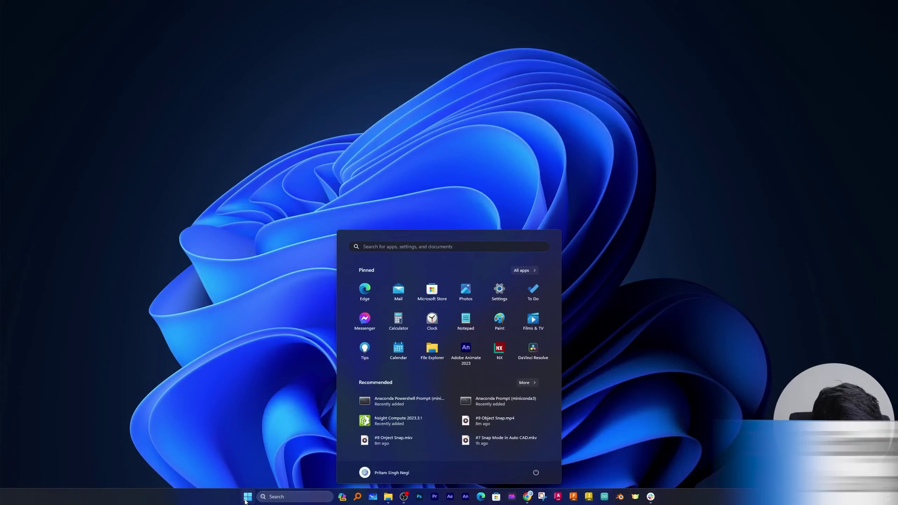
Step: Launch AutoCAD from the desktop and start a new drawing based on the My DWG.dwt template
{"action": "type", "text": "auto"}
{"action": "key", "text": "Return"}
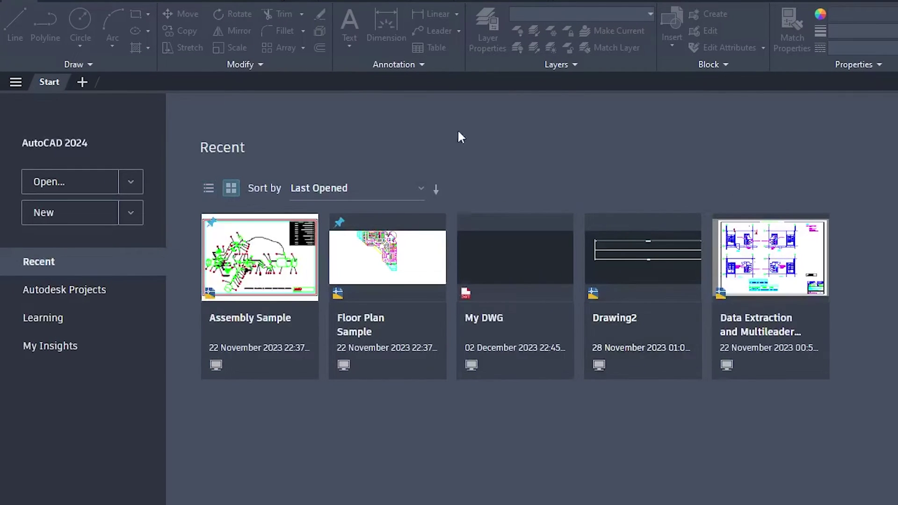
{"action": "left_click", "coordinate": [133, 216]}
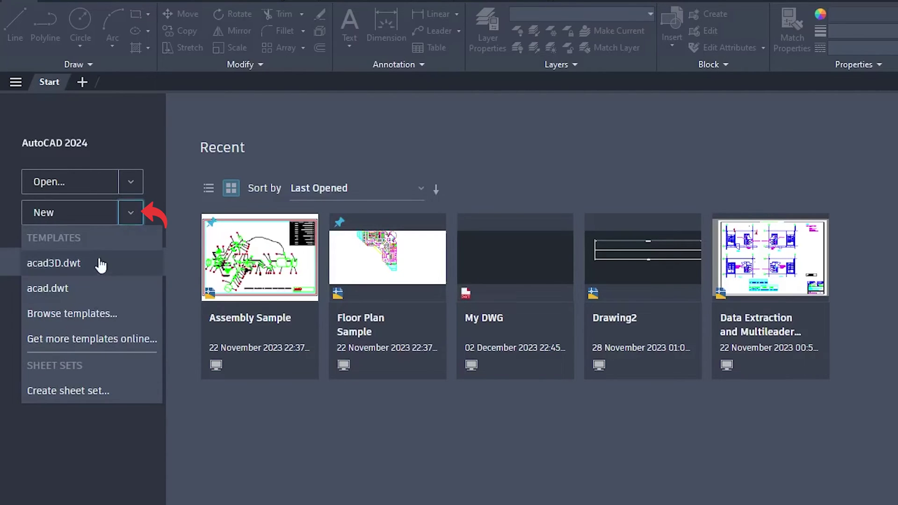
{"action": "left_click", "coordinate": [95, 318]}
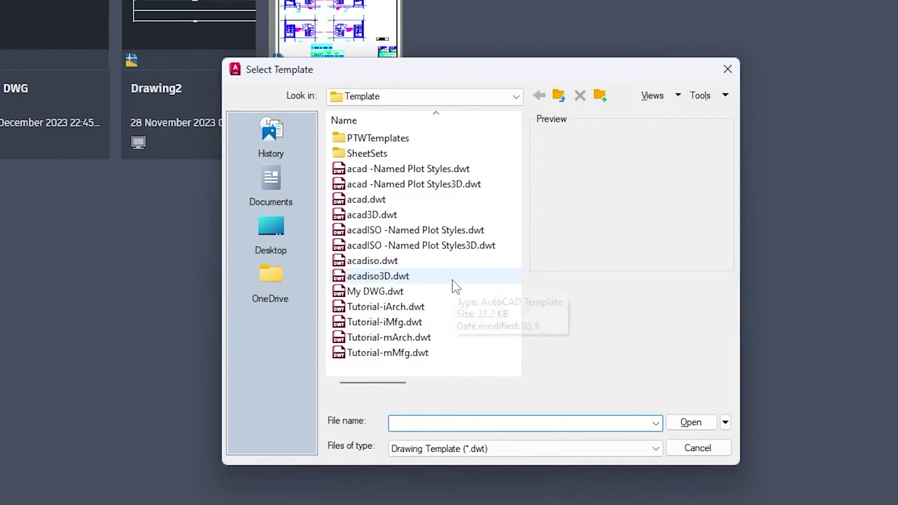
{"action": "left_click", "coordinate": [393, 292]}
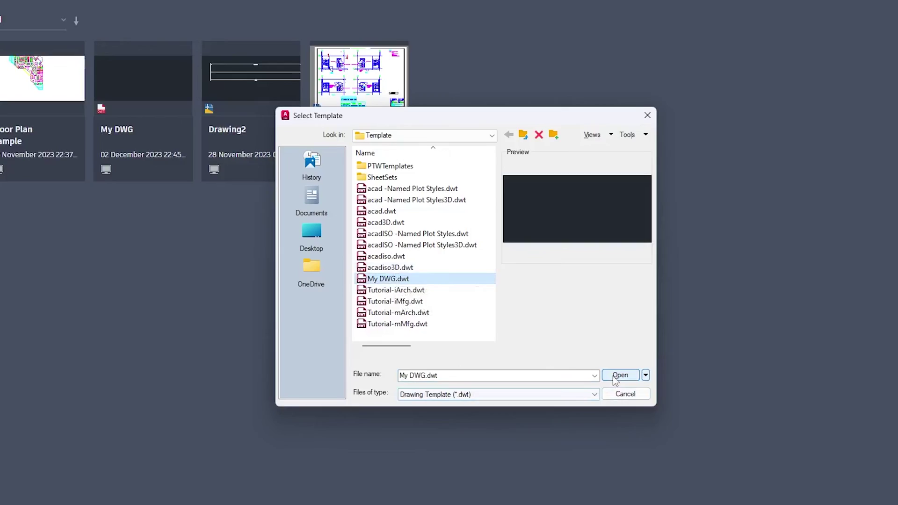
{"action": "left_click", "coordinate": [620, 375]}
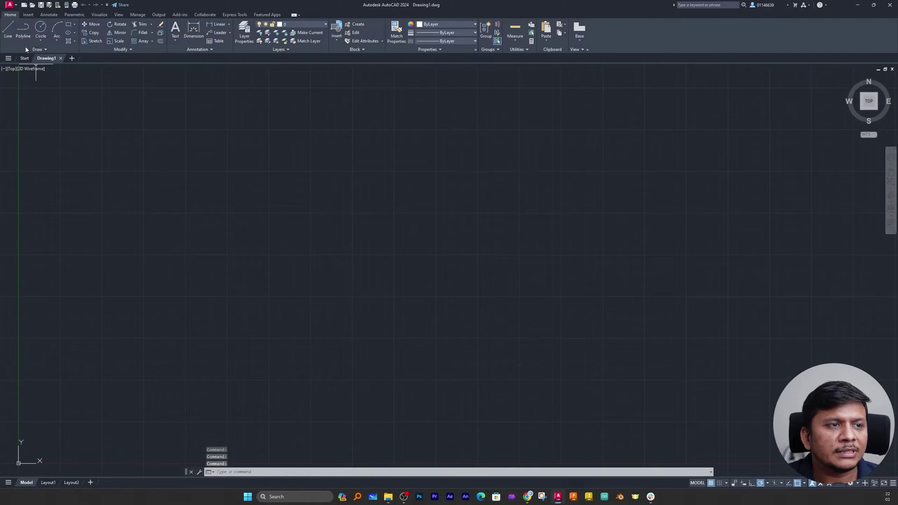
Step: Draw a single horizontal line about 17.5 units long in the new drawing
{"action": "left_click", "coordinate": [8, 29]}
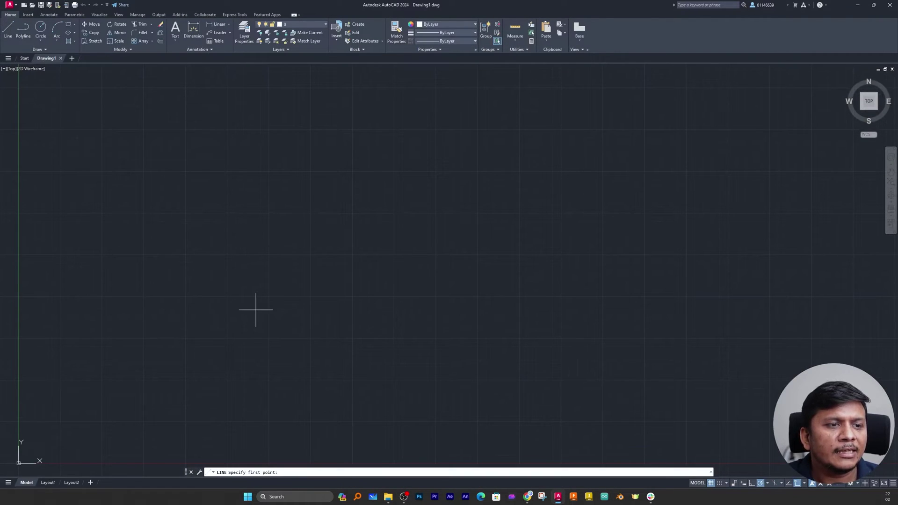
{"action": "left_click", "coordinate": [234, 296]}
{"action": "left_click", "coordinate": [528, 296]}
{"action": "key", "text": "Escape"}
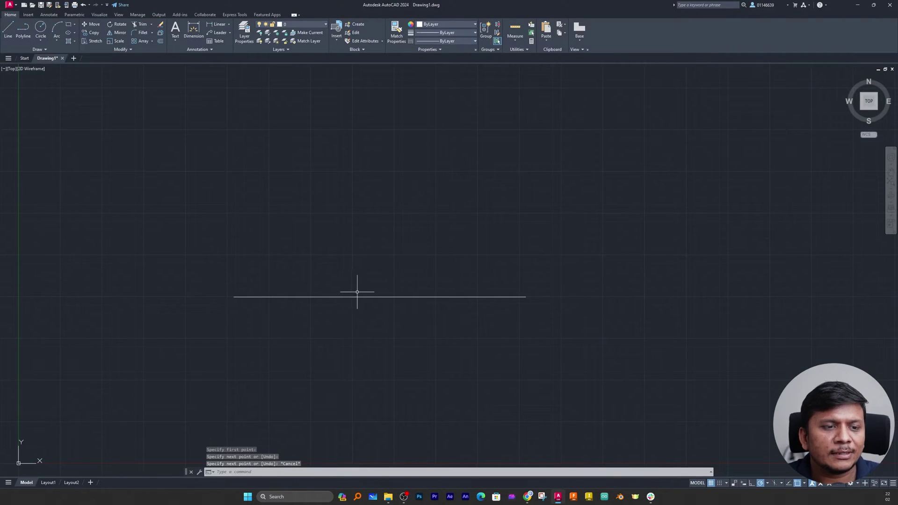
Step: Check the new drawing's length, angle and insertion scale unit settings without changing them
{"action": "left_click", "coordinate": [11, 5]}
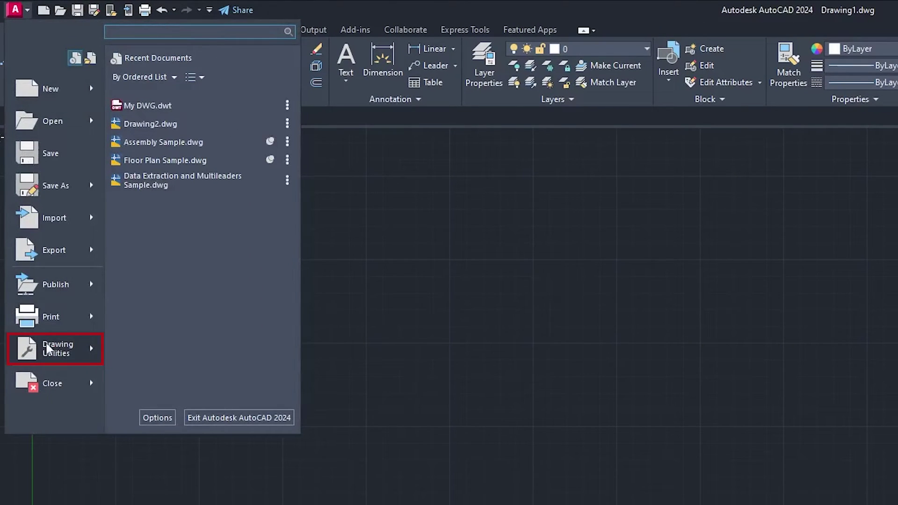
{"action": "left_click", "coordinate": [54, 349]}
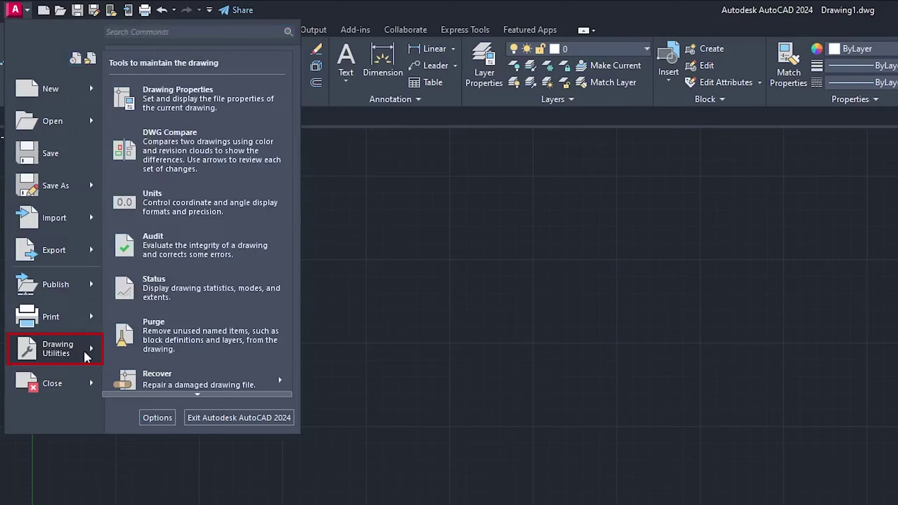
{"action": "left_click", "coordinate": [154, 202]}
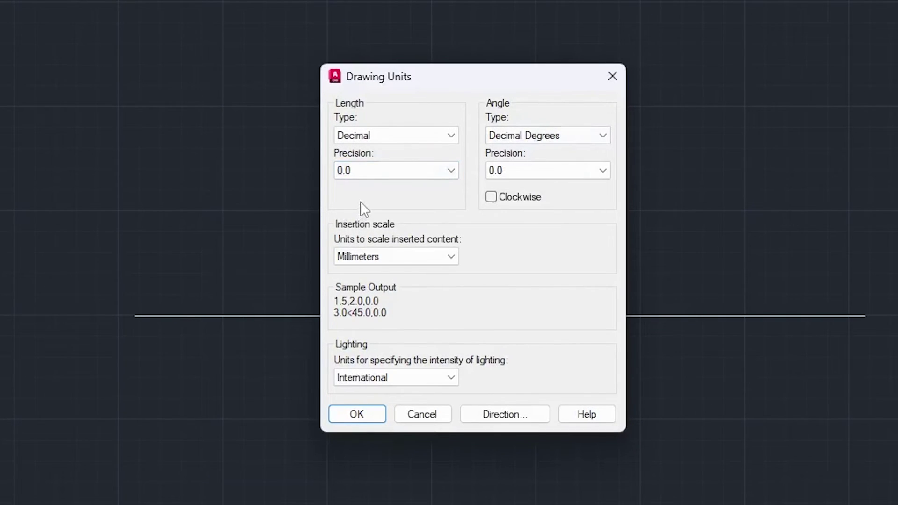
{"action": "left_click", "coordinate": [613, 77]}
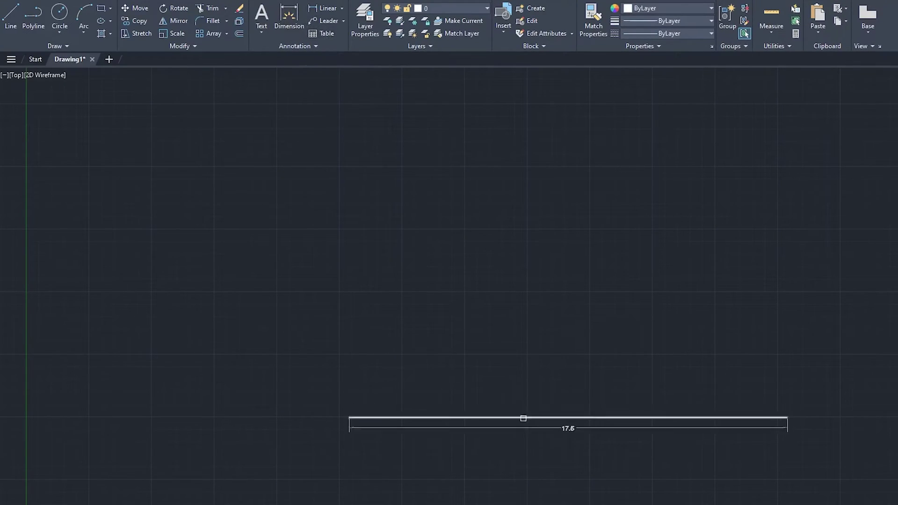
Step: Dimension the horizontal line's length, placing the dimension above it, and inspect its text and arrowheads
{"action": "left_click", "coordinate": [523, 415]}
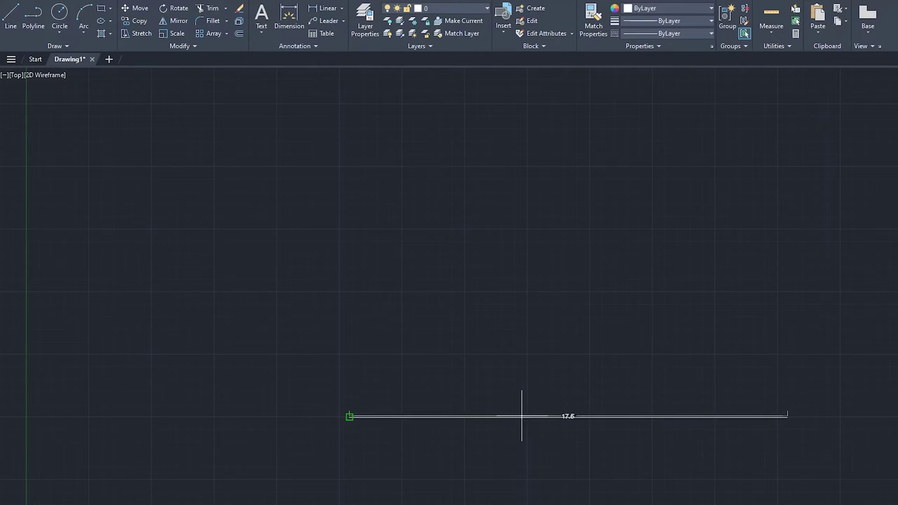
{"action": "left_click", "coordinate": [526, 388]}
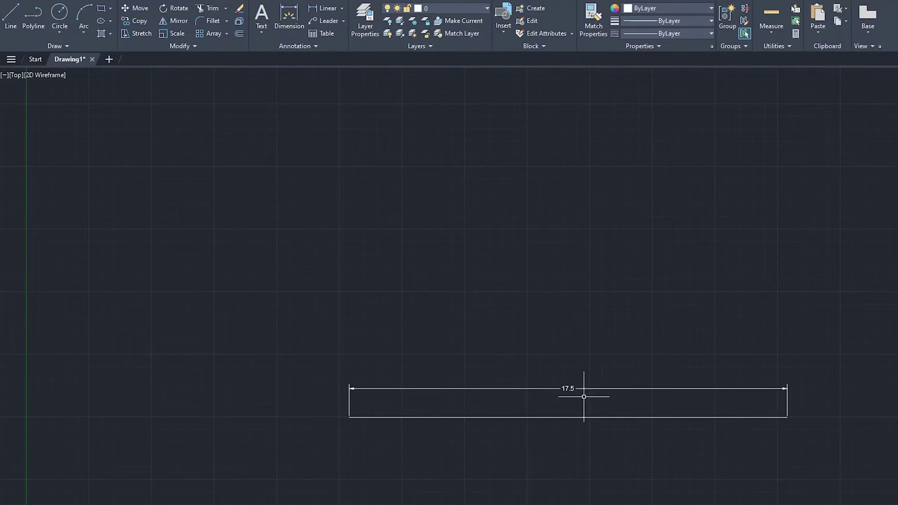
{"action": "scroll", "coordinate": [569, 395], "scroll_direction": "up", "scroll_amount": 6}
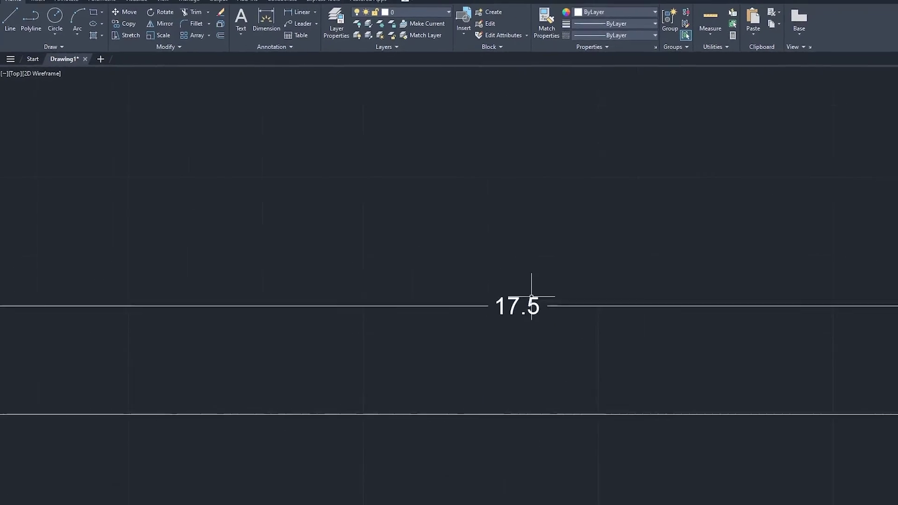
{"action": "scroll", "coordinate": [531, 296], "scroll_direction": "down", "scroll_amount": 2}
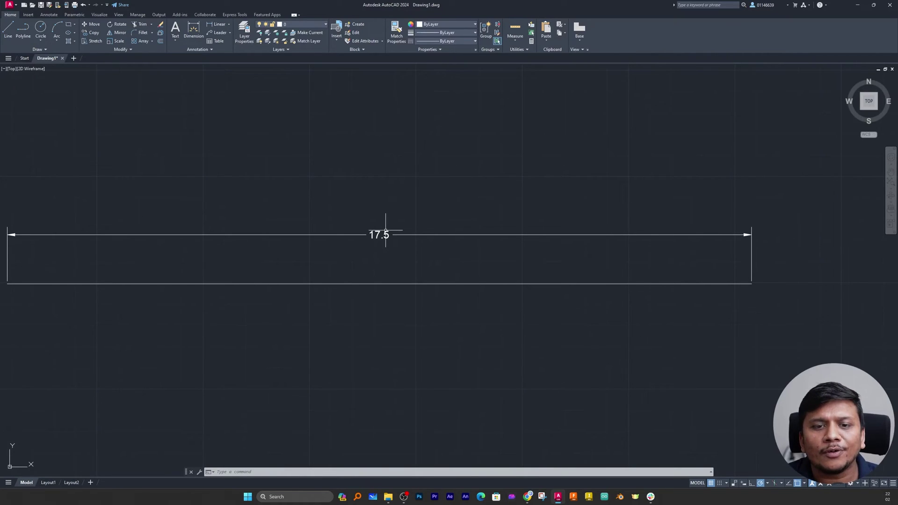
{"action": "scroll", "coordinate": [755, 239], "scroll_direction": "up", "scroll_amount": 2}
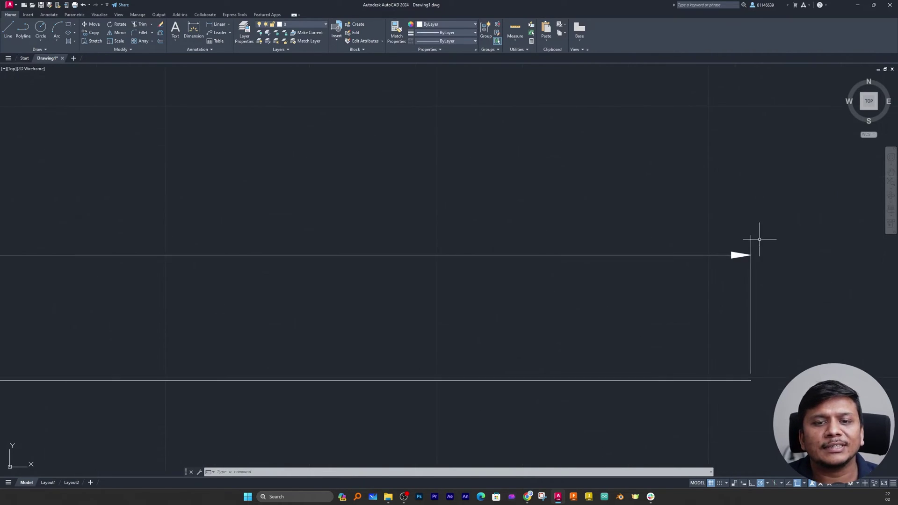
{"action": "scroll", "coordinate": [747, 225], "scroll_direction": "down", "scroll_amount": 3}
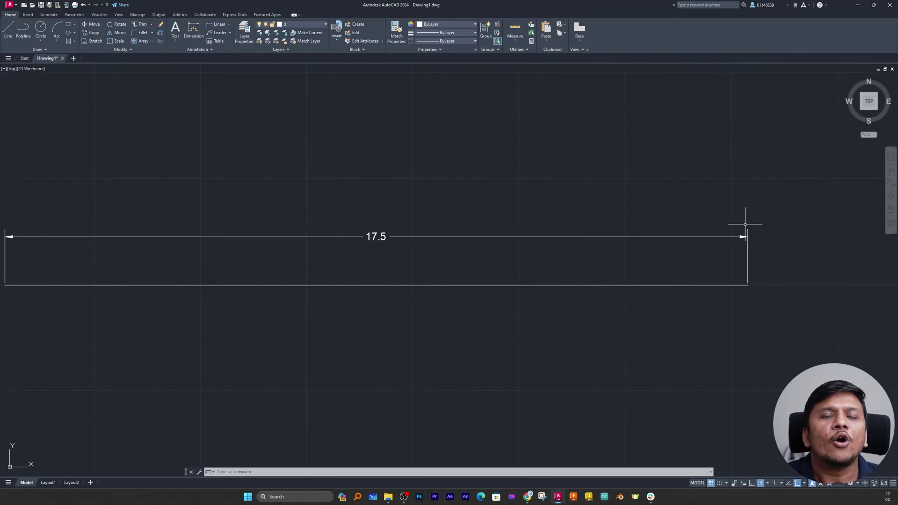